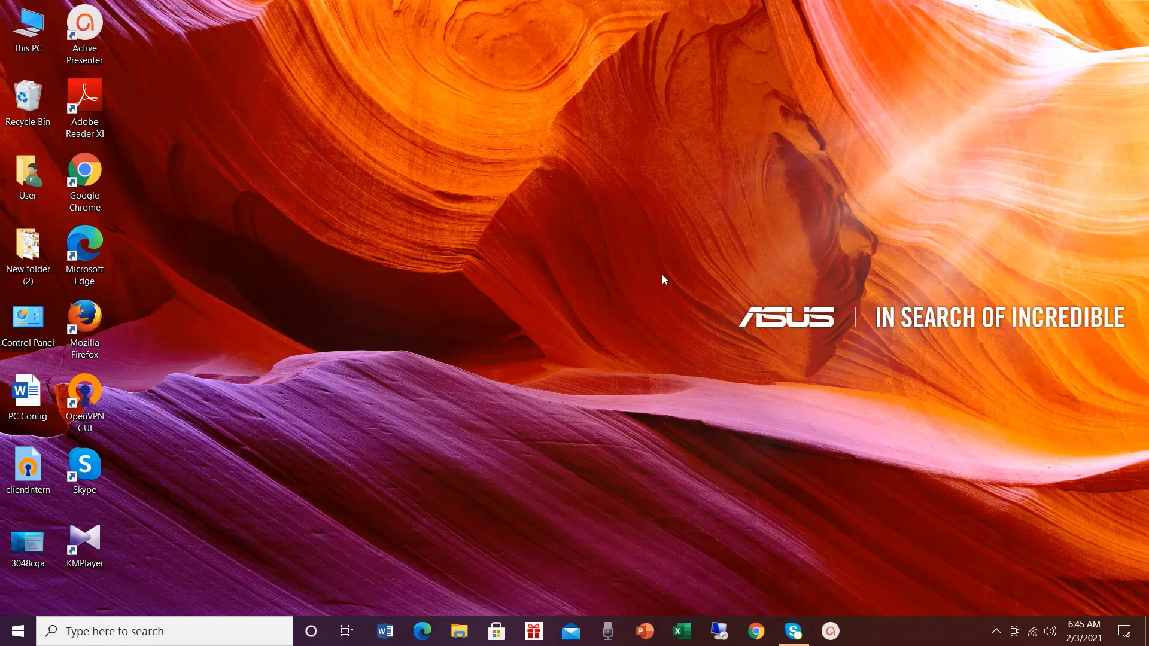
# View the computer's device and Windows specifications through the properties of This PC, and close them
pyautogui.rightClick(28, 37)
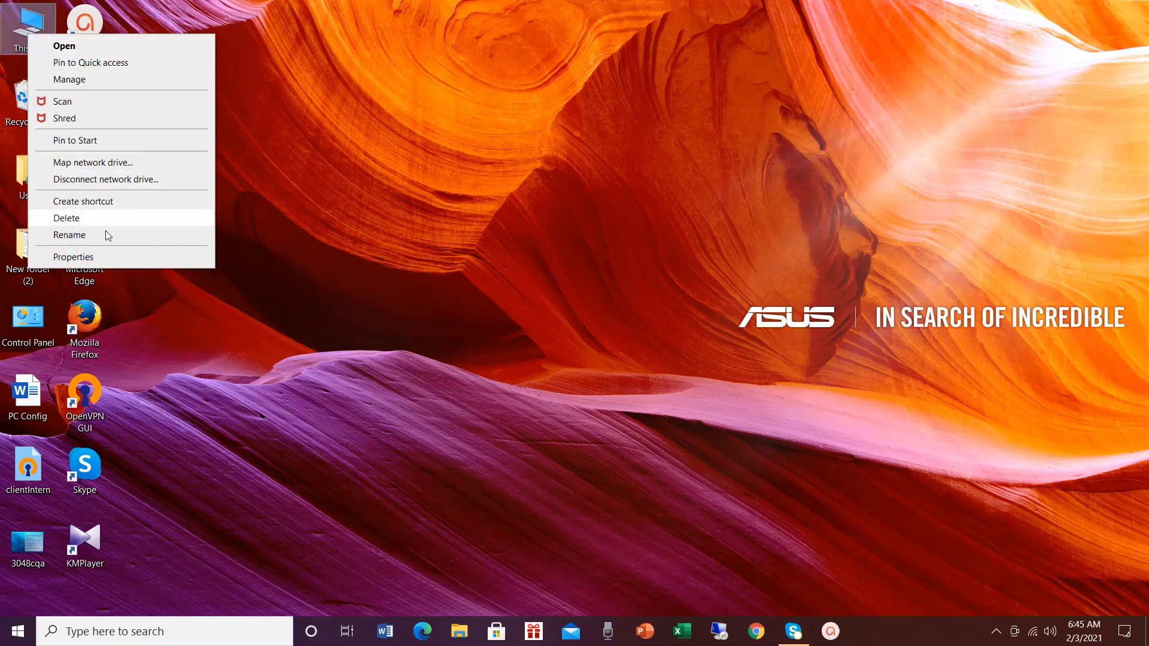
pyautogui.click(121, 259)
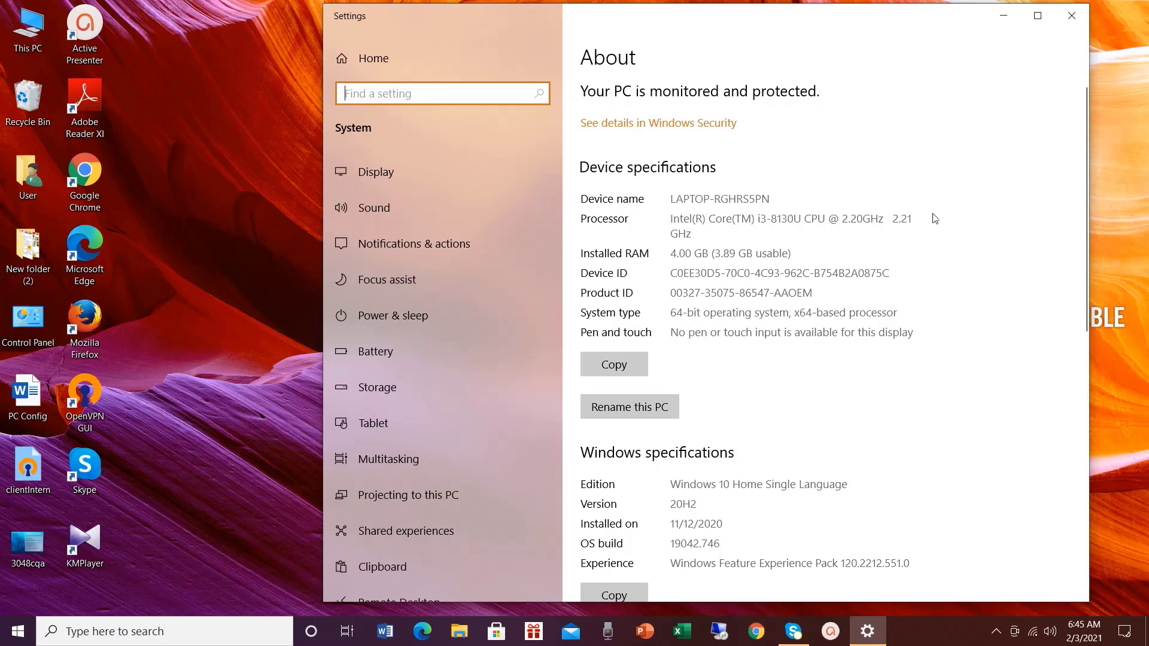
pyautogui.click(1080, 26)
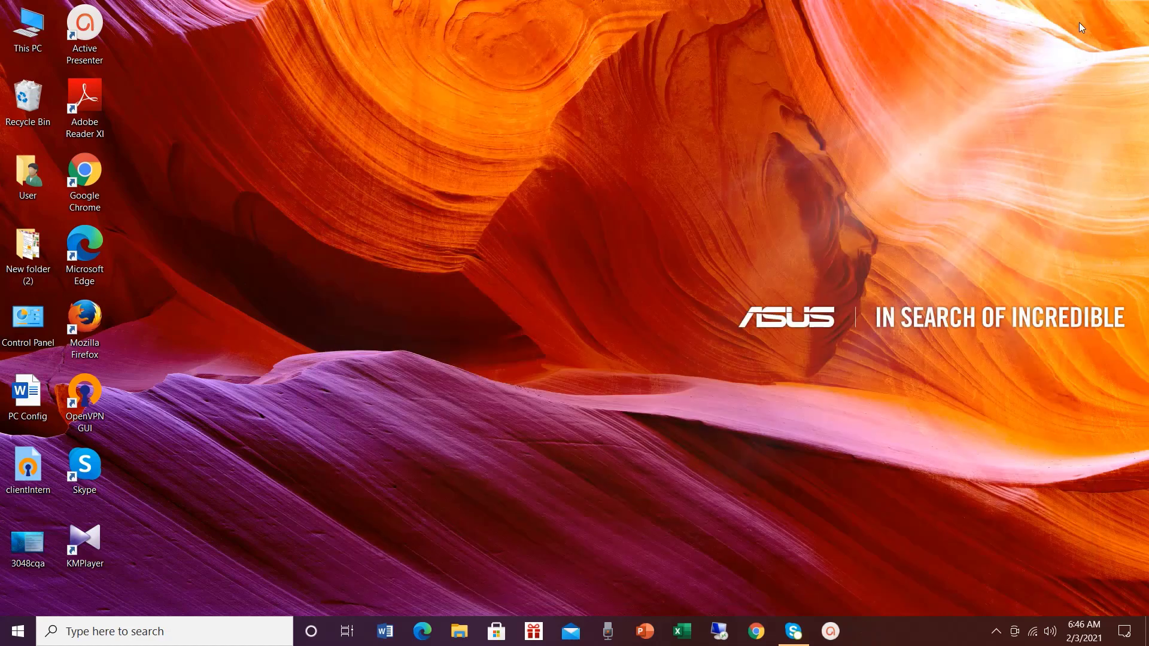
pyautogui.click(19, 631)
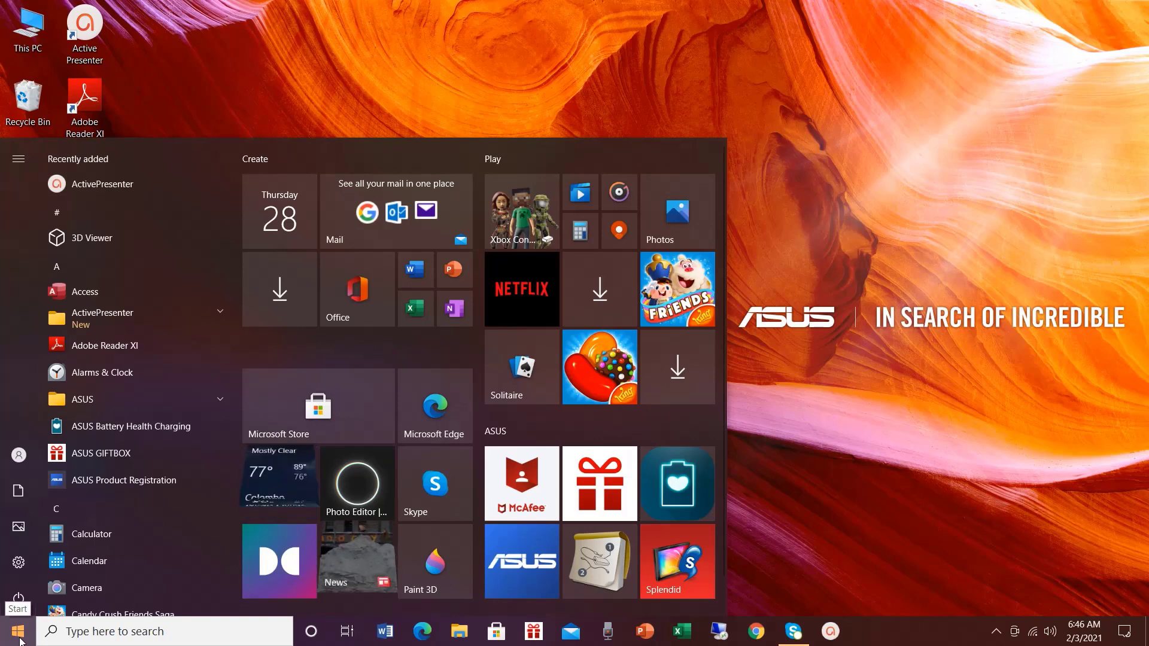
pyautogui.click(109, 633)
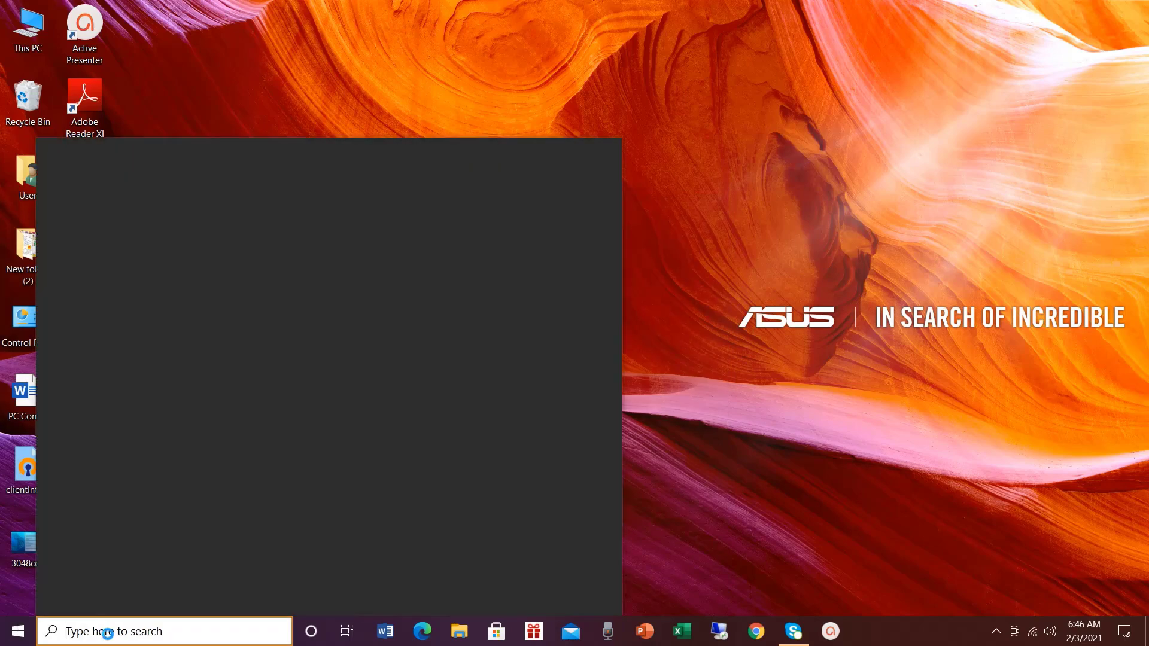
pyautogui.write('run')
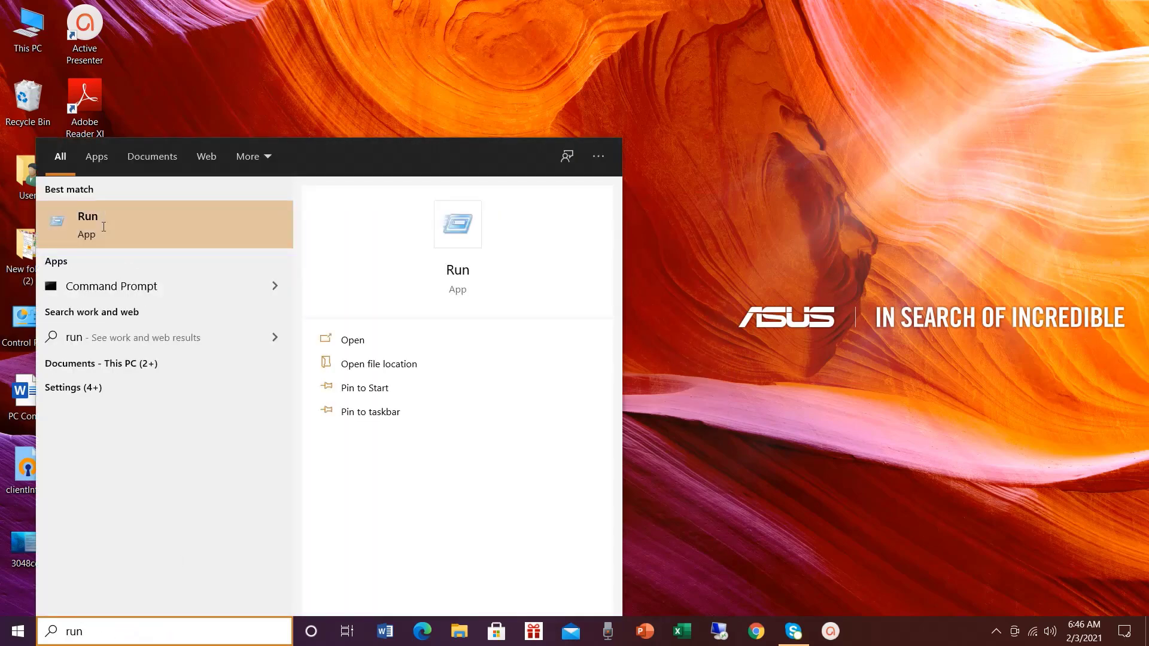
pyautogui.click(102, 226)
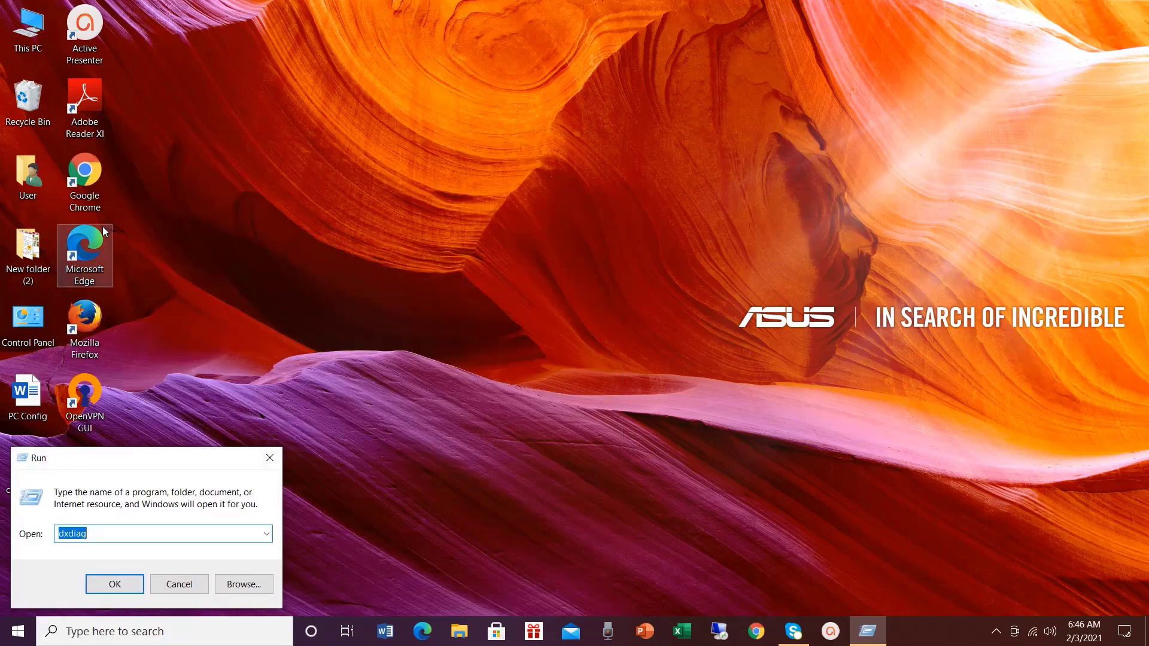
pyautogui.click(122, 537)
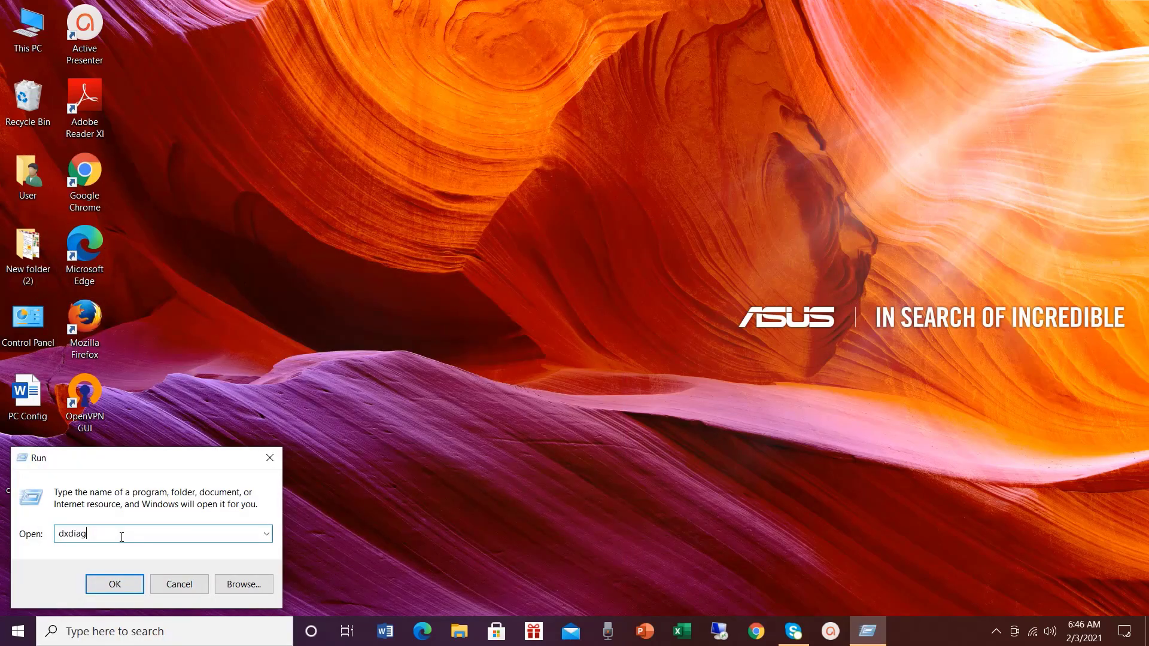
pyautogui.click(270, 458)
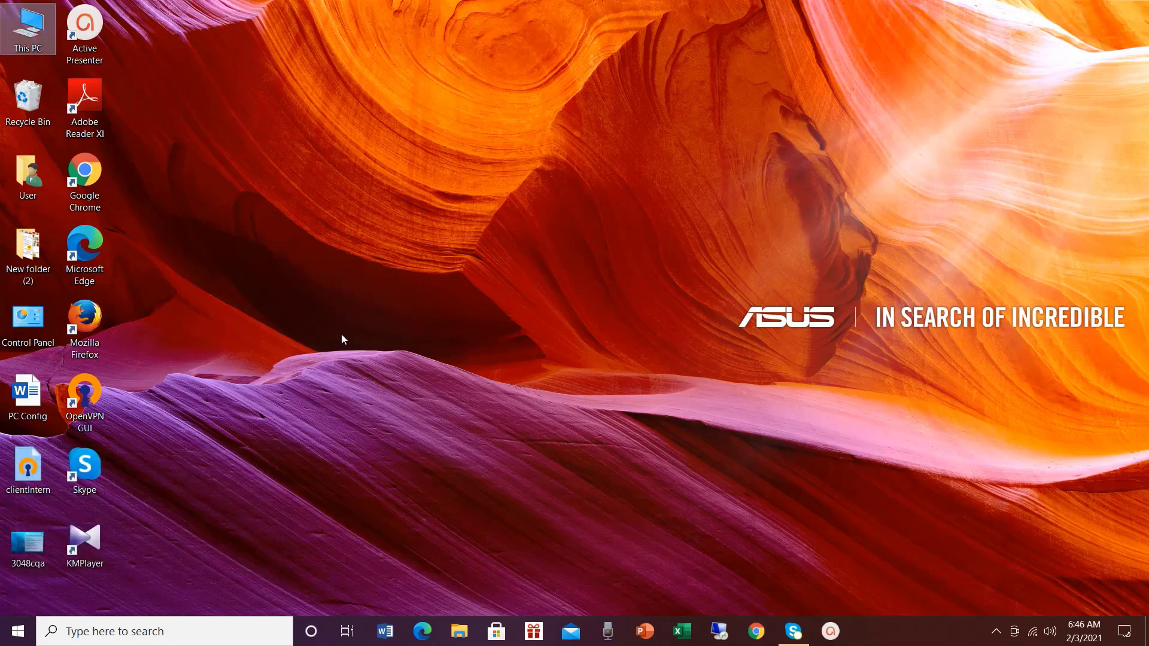
# Launch the DirectX Diagnostic Tool by running the command dxdiag from the Run dialog
pyautogui.press('super+r')
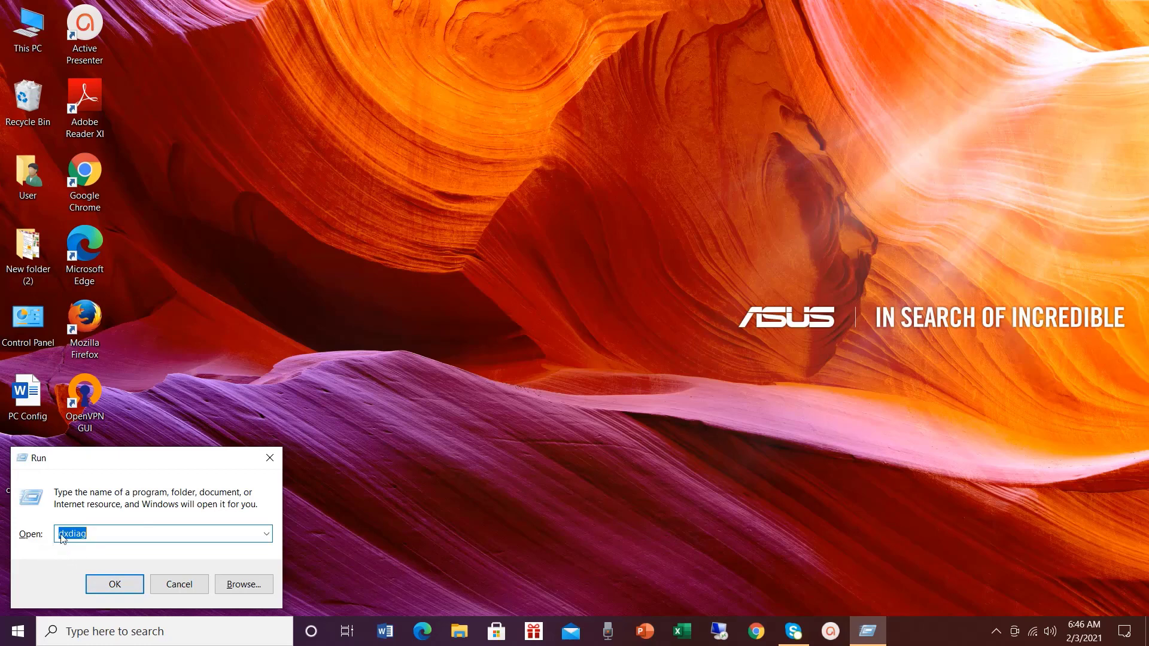
pyautogui.click(98, 529)
pyautogui.press('BackSpace')
pyautogui.press('BackSpace')
pyautogui.press('BackSpace')
pyautogui.press('BackSpace')
pyautogui.press('BackSpace')
pyautogui.press('BackSpace')
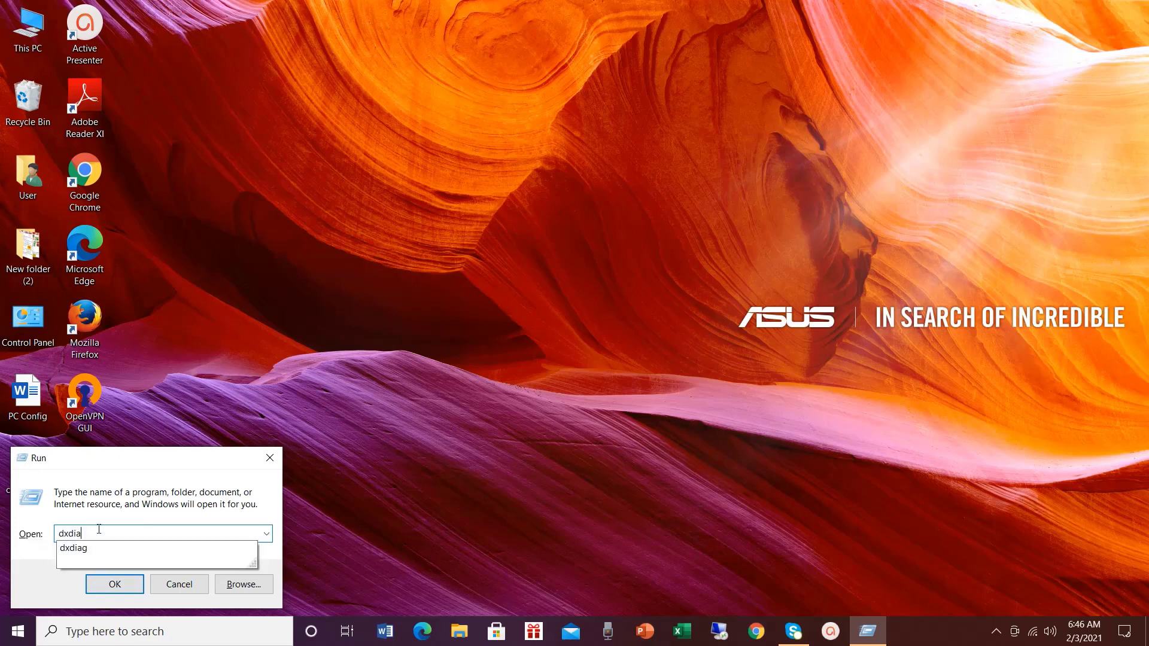
pyautogui.write('d')
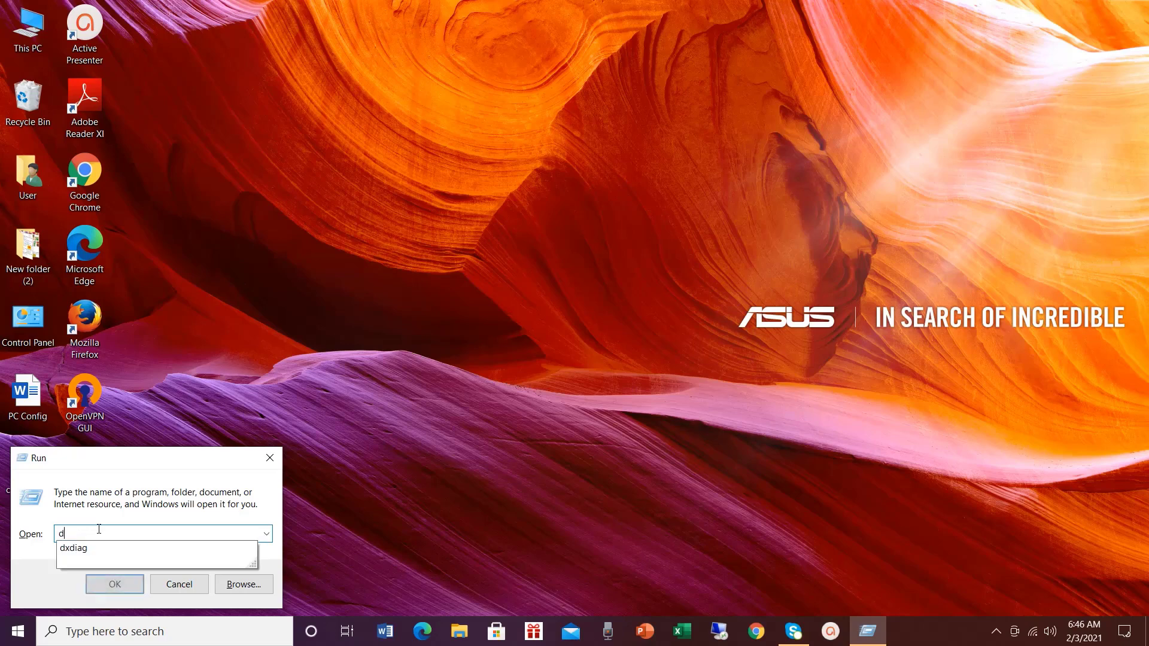
pyautogui.write('xdiag')
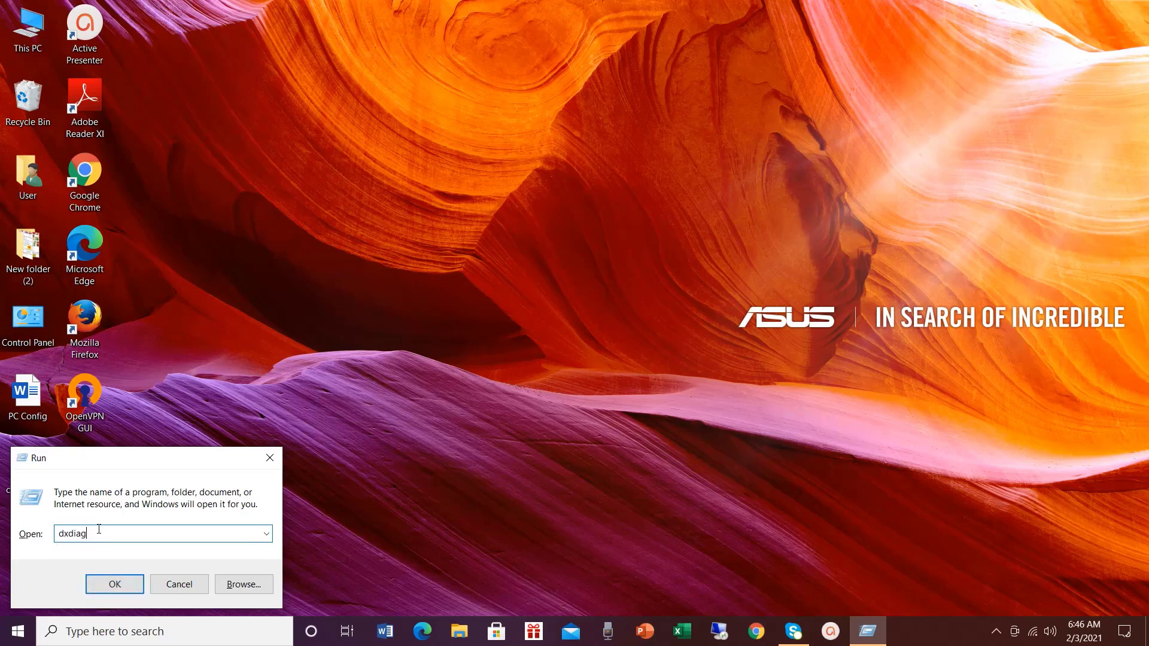
pyautogui.click(111, 586)
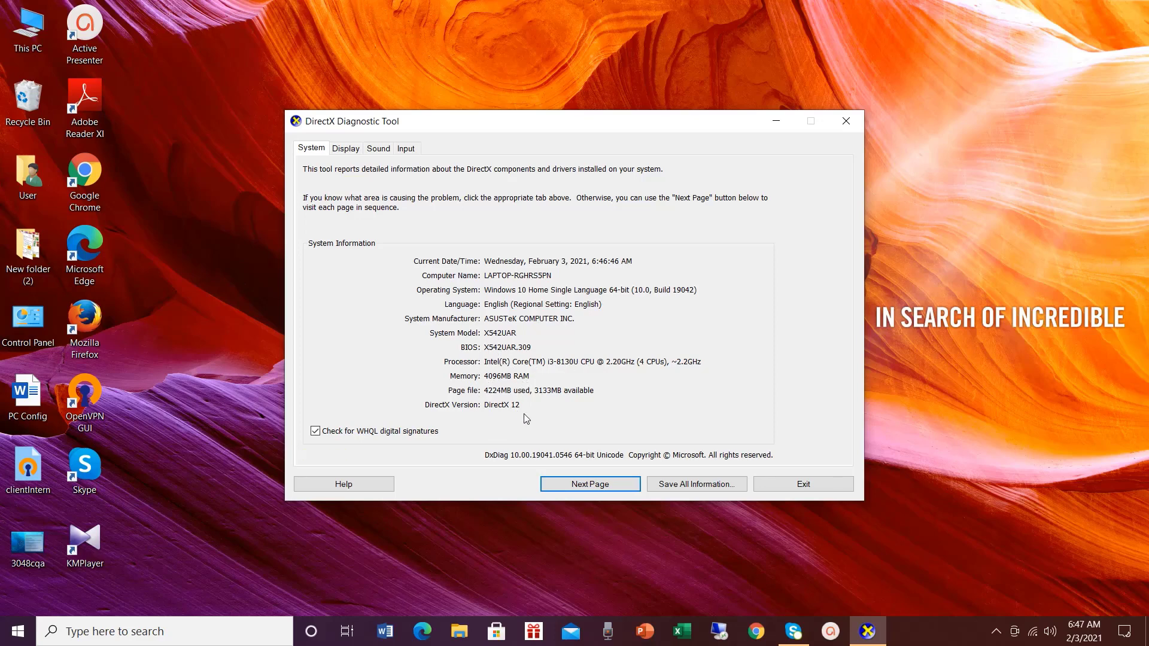
# Show the display device details and save all diagnostic information to the desktop as the text file DxDiag
pyautogui.click(345, 151)
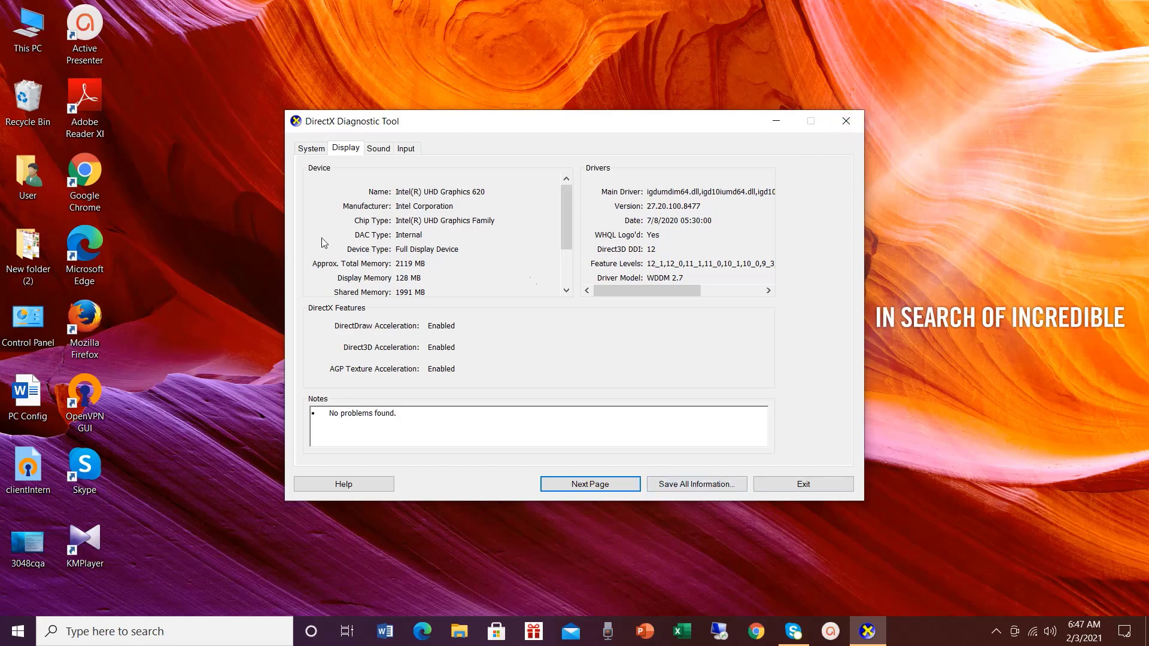
pyautogui.click(692, 490)
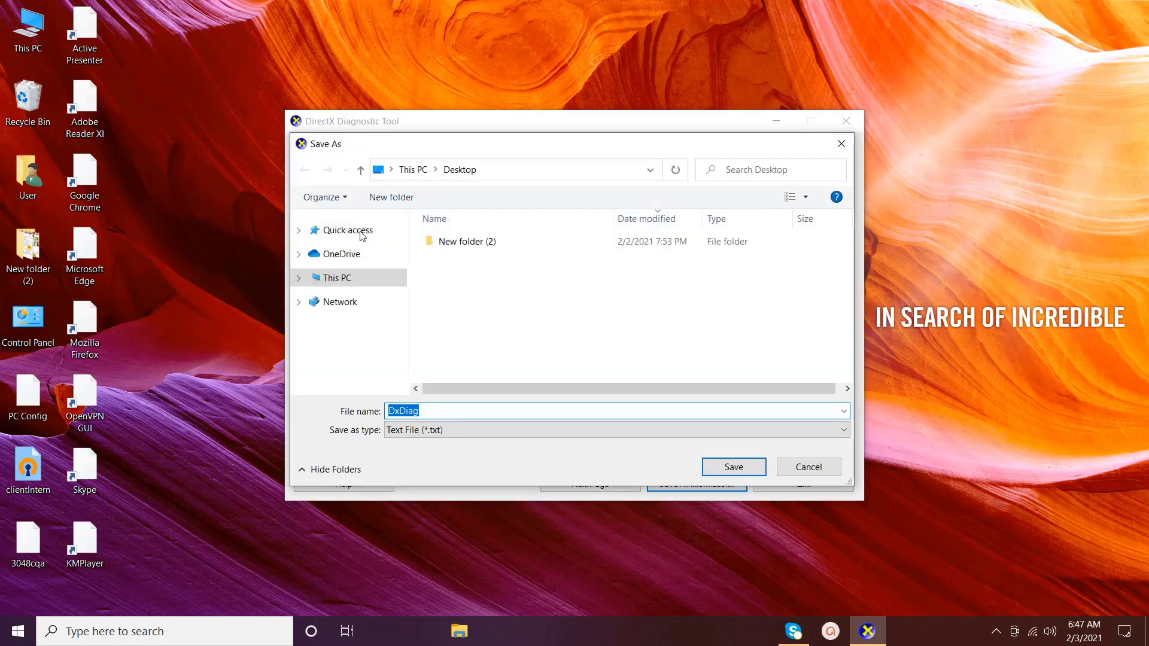
pyautogui.click(298, 278)
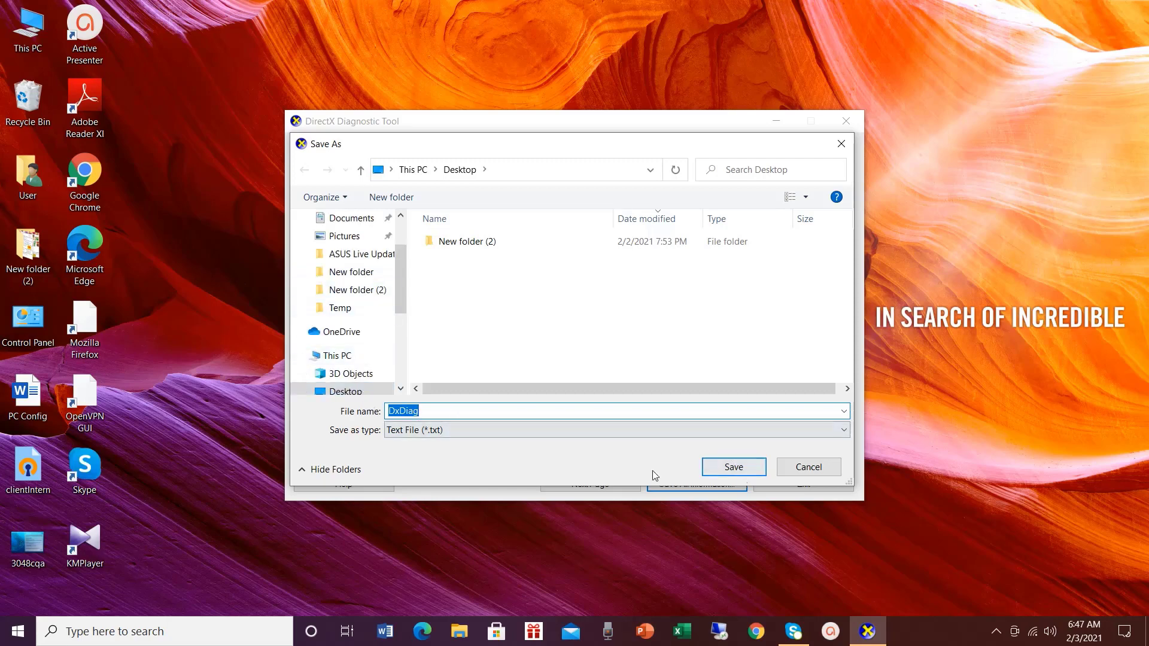
pyautogui.click(734, 467)
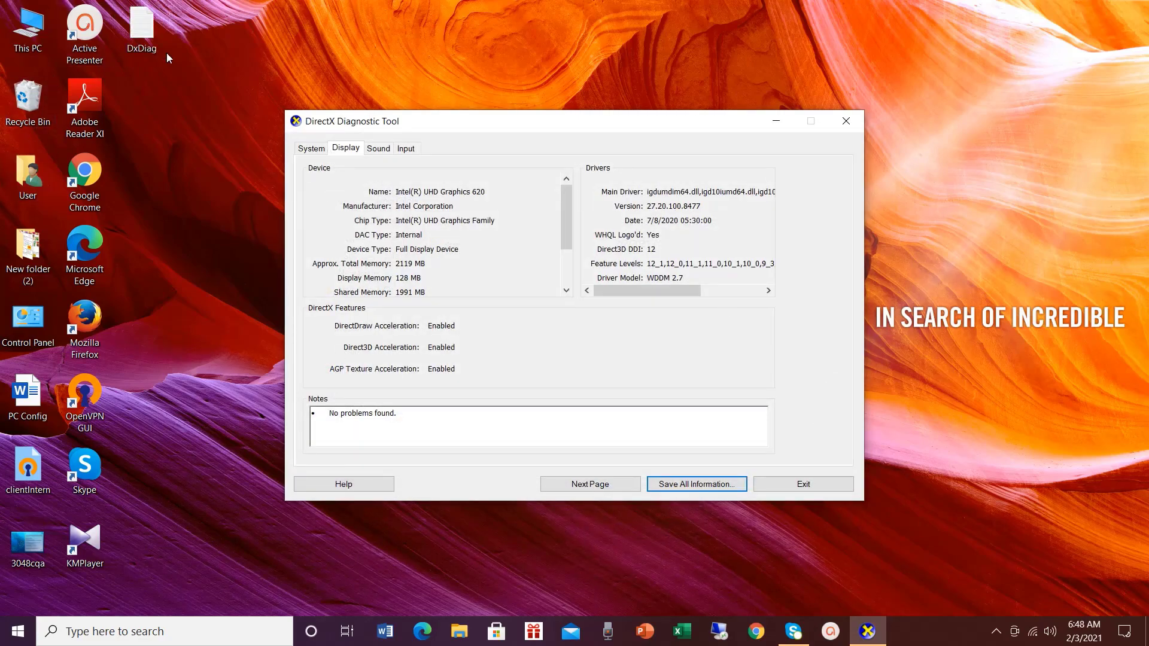
# Open the saved DxDiag report, read through its system and display device sections, and close both the report and the diagnostic tool
pyautogui.doubleClick(145, 33)
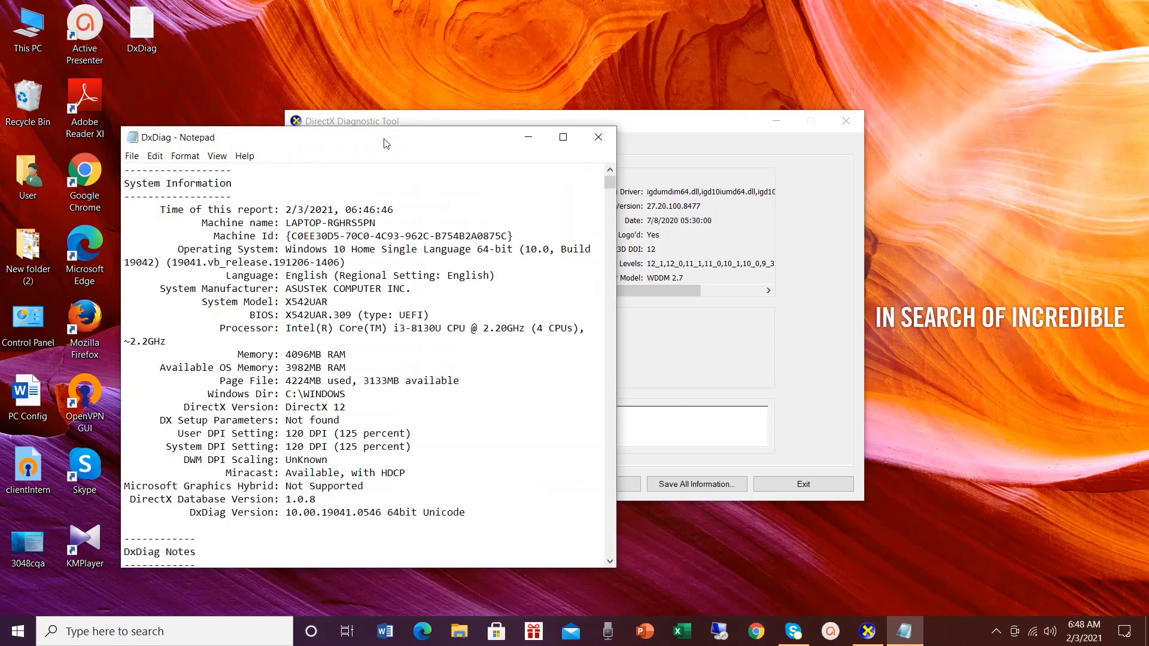
pyautogui.scroll(-2, 363, 402)
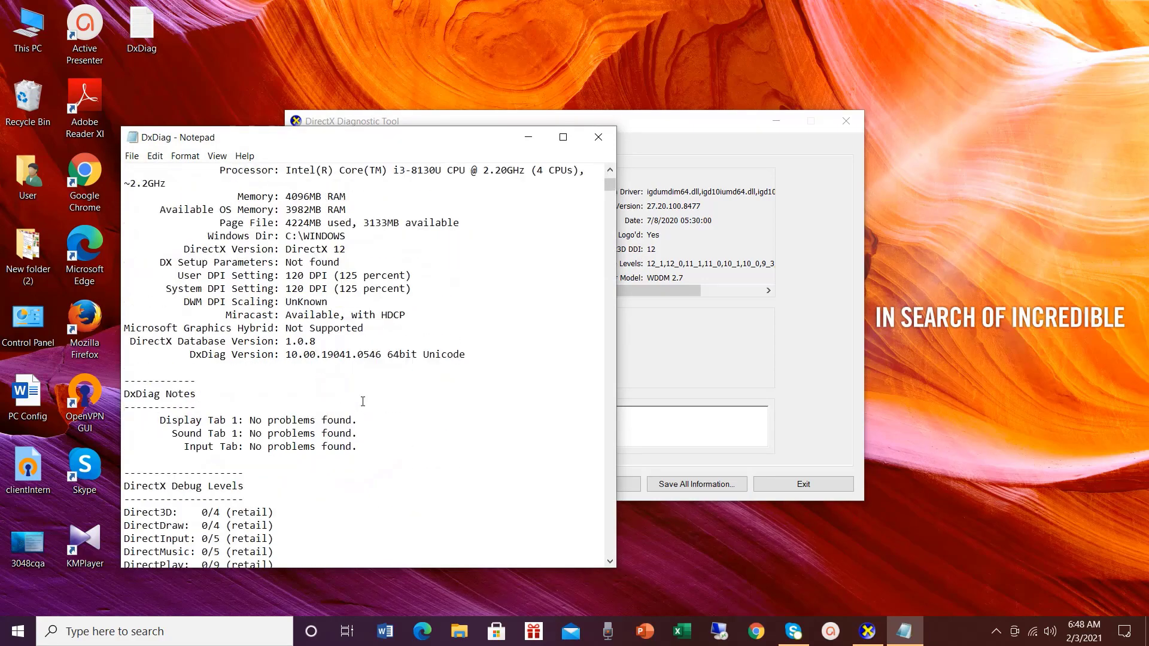
pyautogui.scroll(-4, 362, 402)
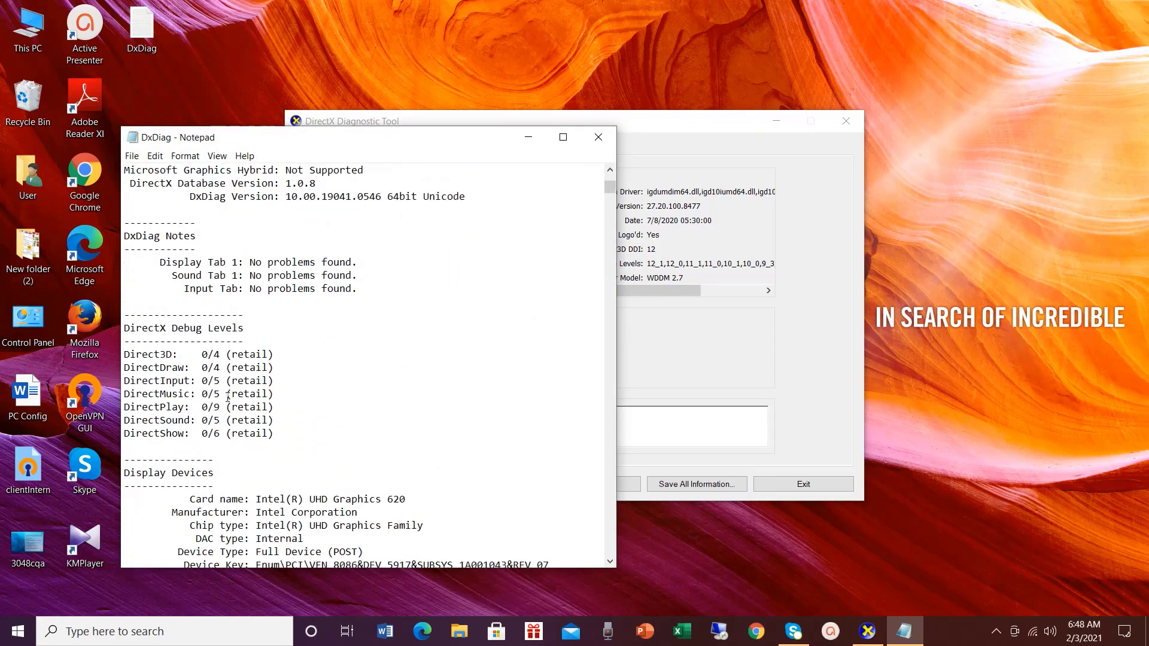
pyautogui.scroll(-6, 228, 397)
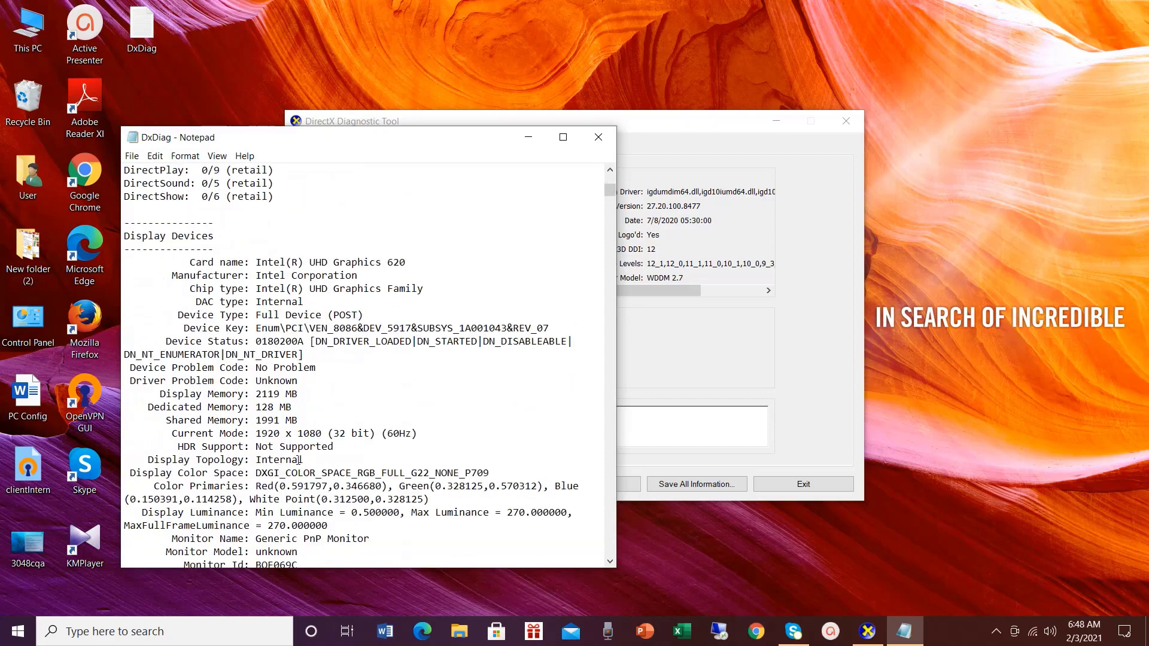
pyautogui.scroll(-2, 260, 453)
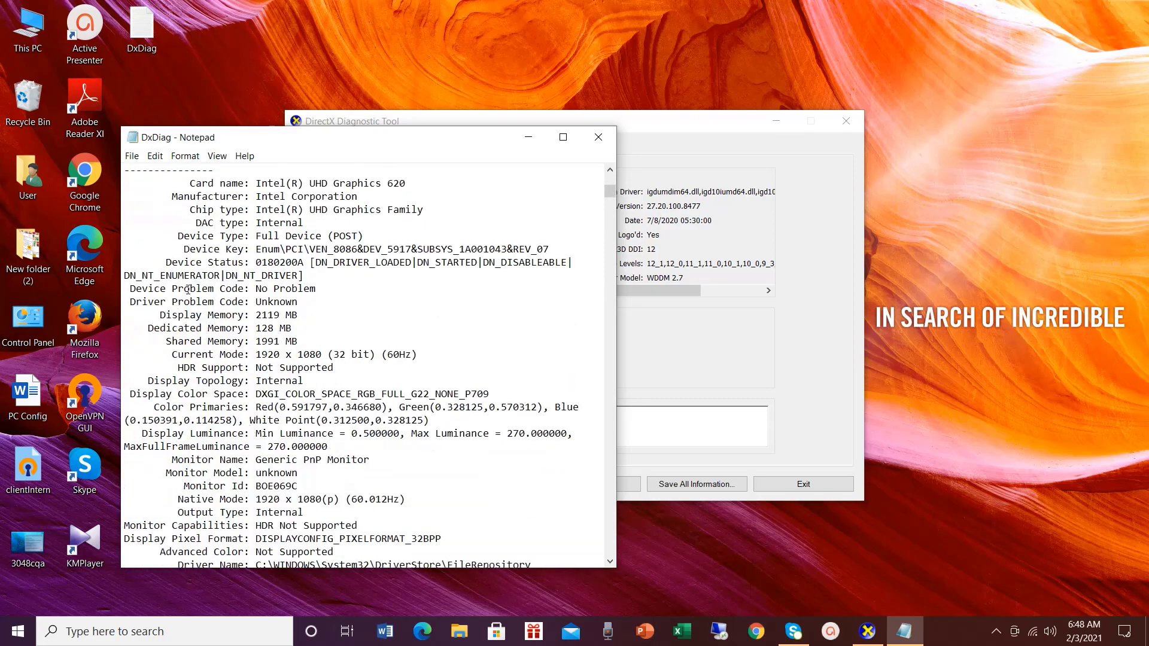
pyautogui.scroll(-15, 320, 493)
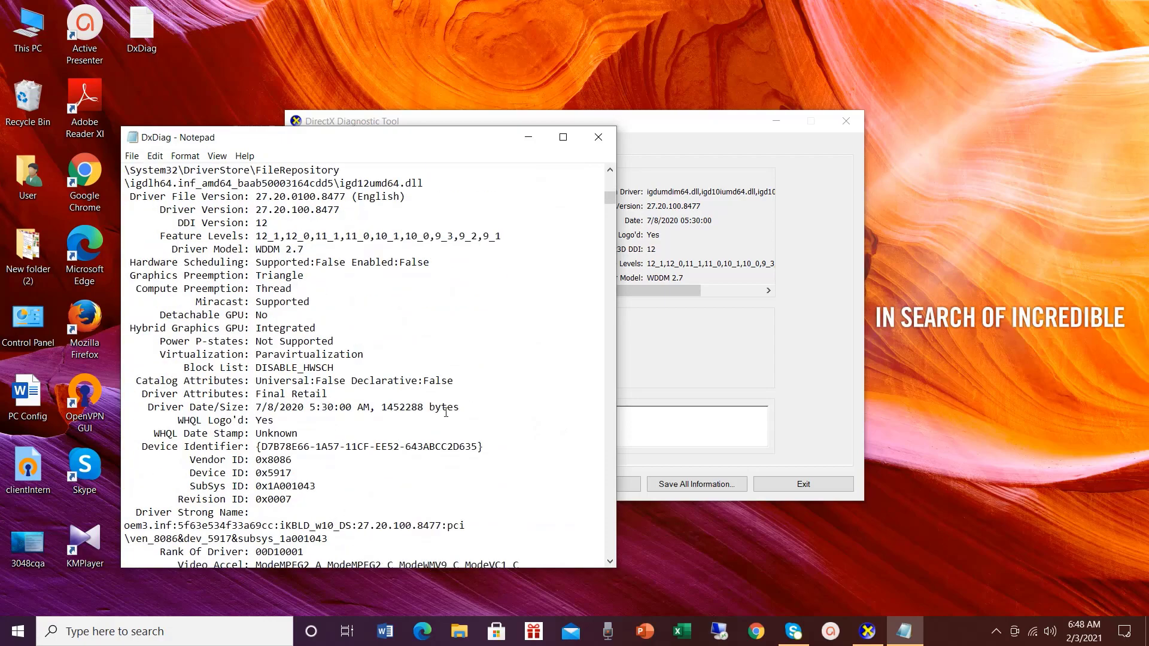
pyautogui.scroll(-8, 412, 436)
pyautogui.moveTo(616, 207); pyautogui.dragTo(588, 181)
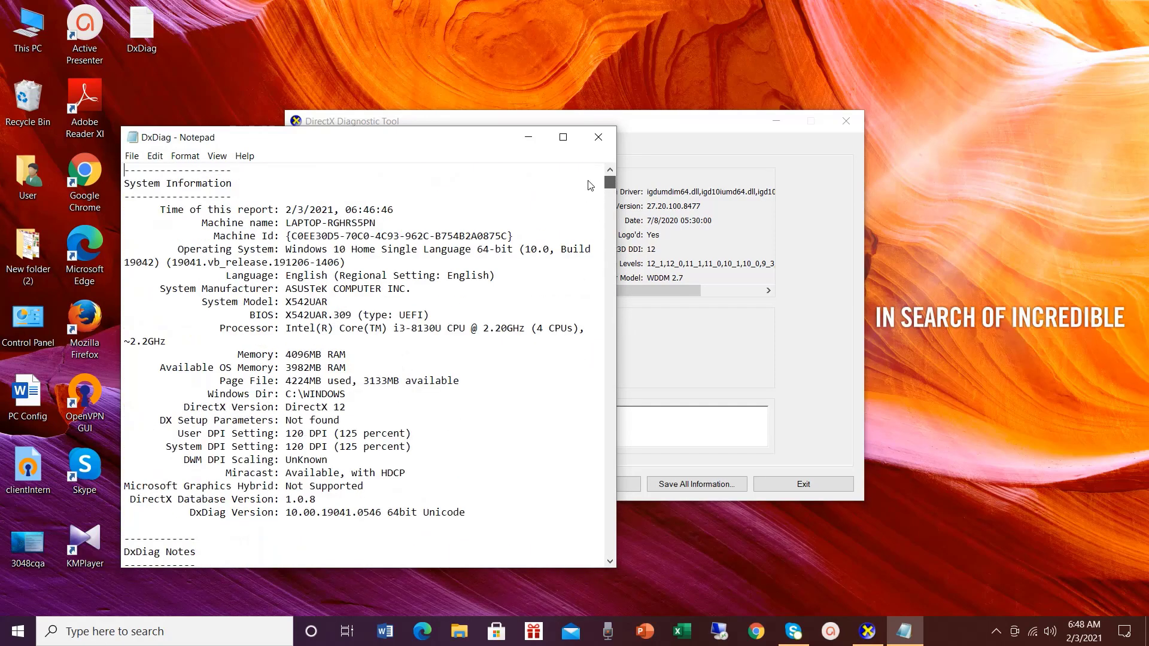
pyautogui.click(606, 148)
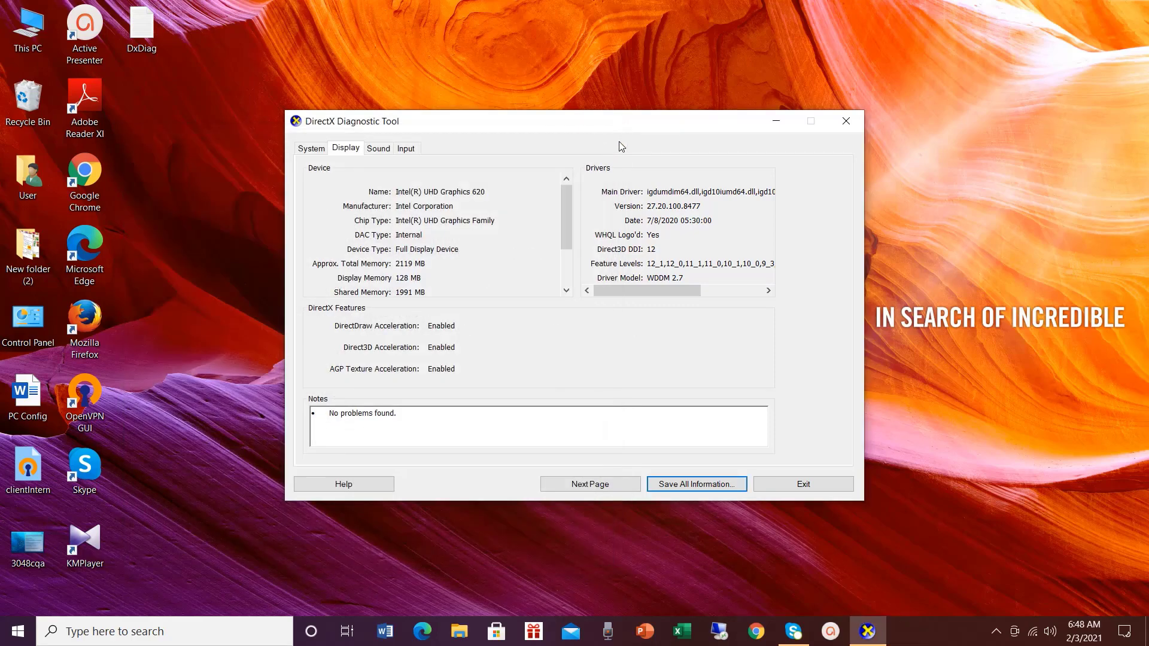
pyautogui.click(821, 485)
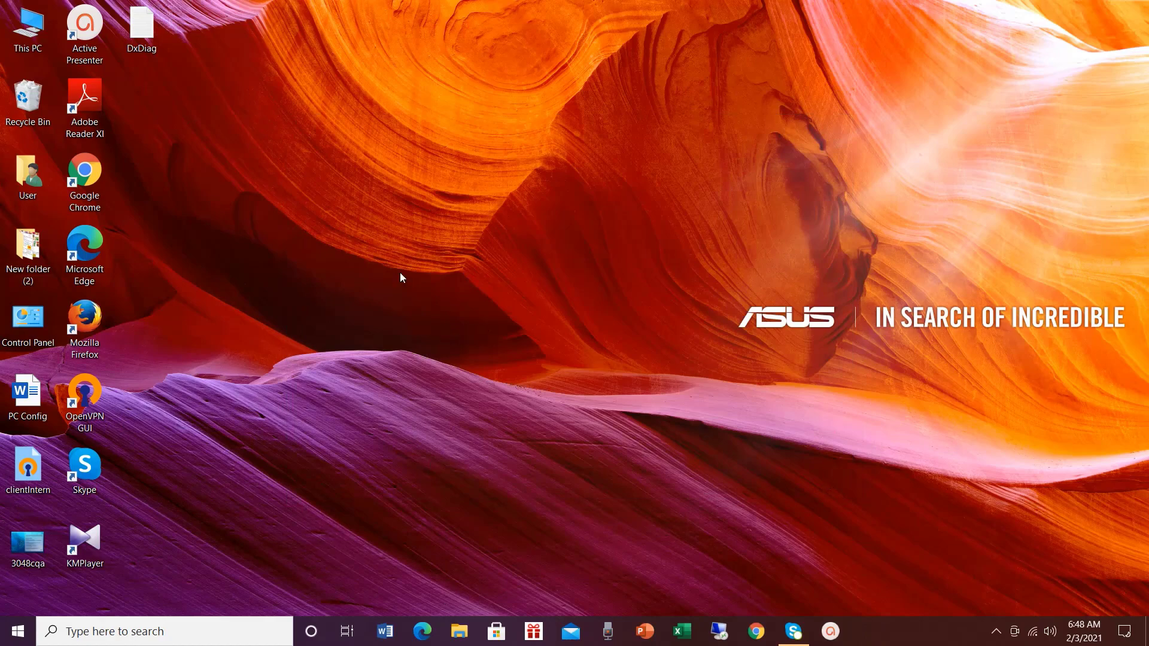
# Open Computer Management for This PC and view the drives and partitions in Disk Management
pyautogui.rightClick(450, 315)
pyautogui.click(451, 314)
pyautogui.rightClick(28, 31)
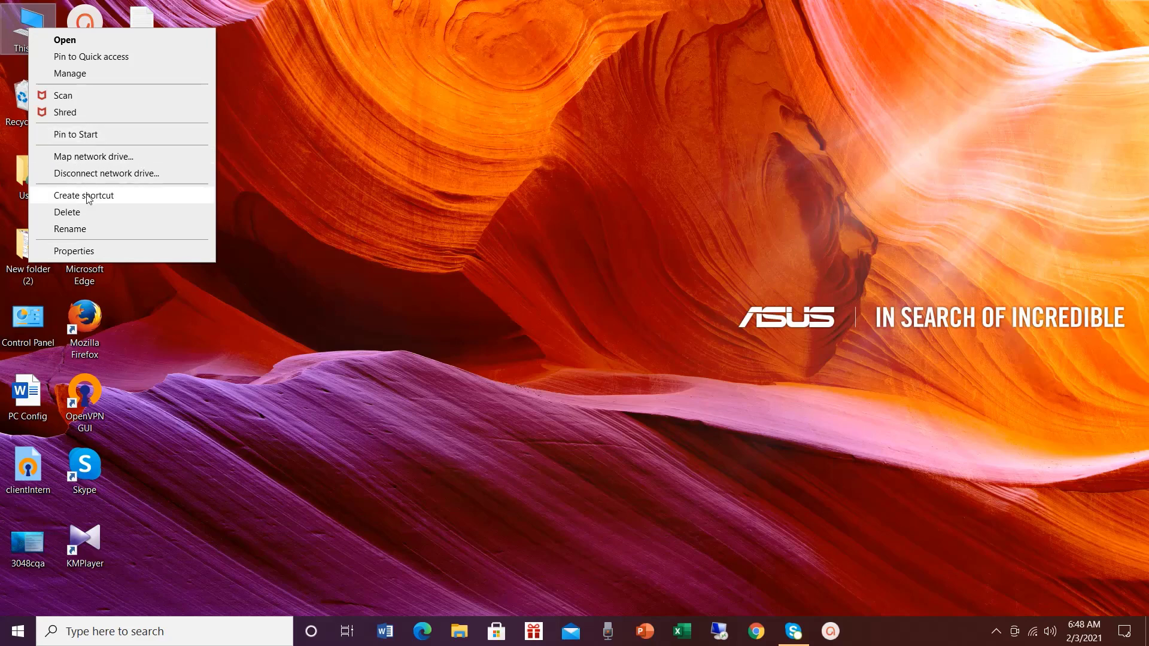
pyautogui.click(93, 78)
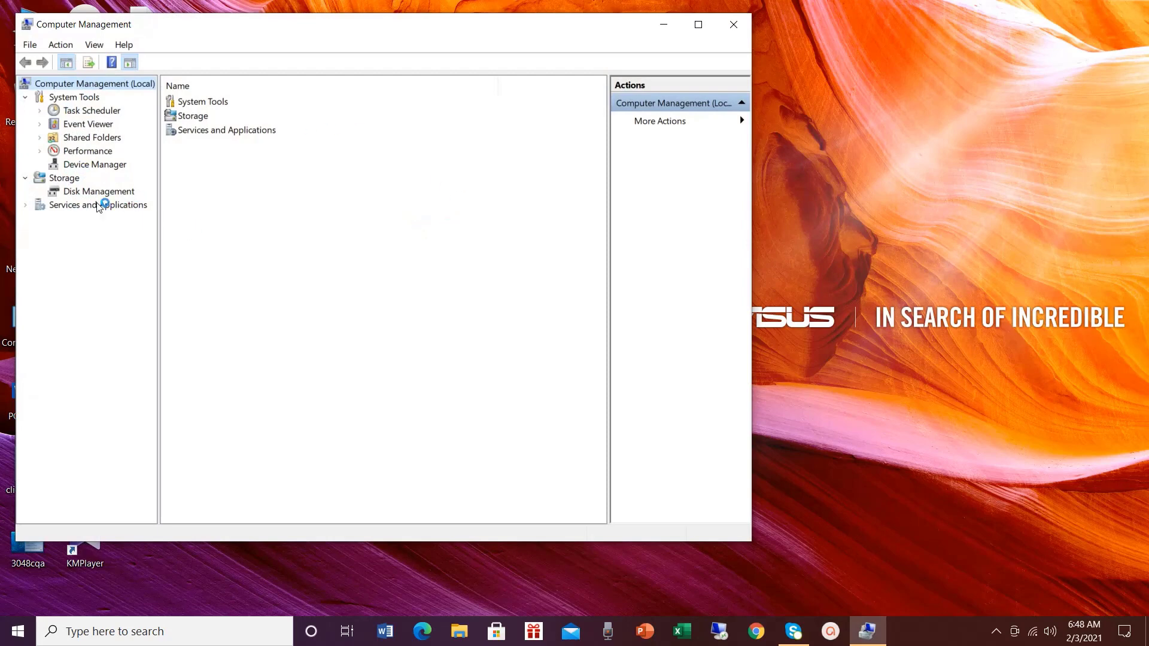
pyautogui.click(94, 192)
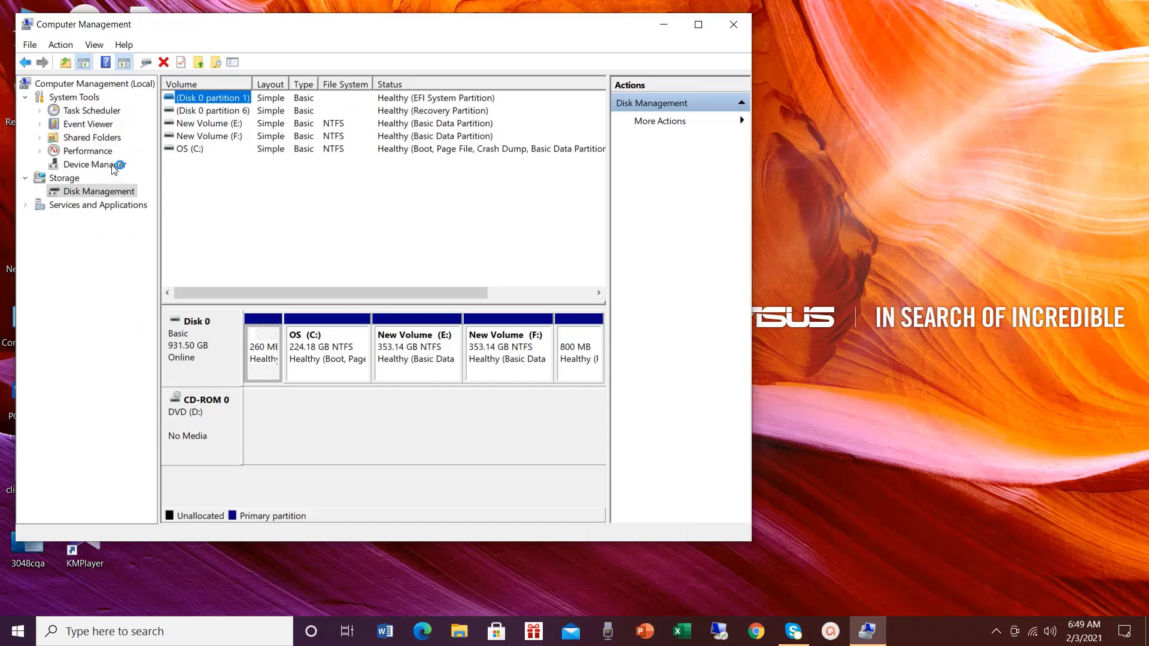
# In Device Manager, list the devices under DVD/CD-ROM drives, Monitors, Network adapters, and Sound, video and game controllers
pyautogui.click(94, 164)
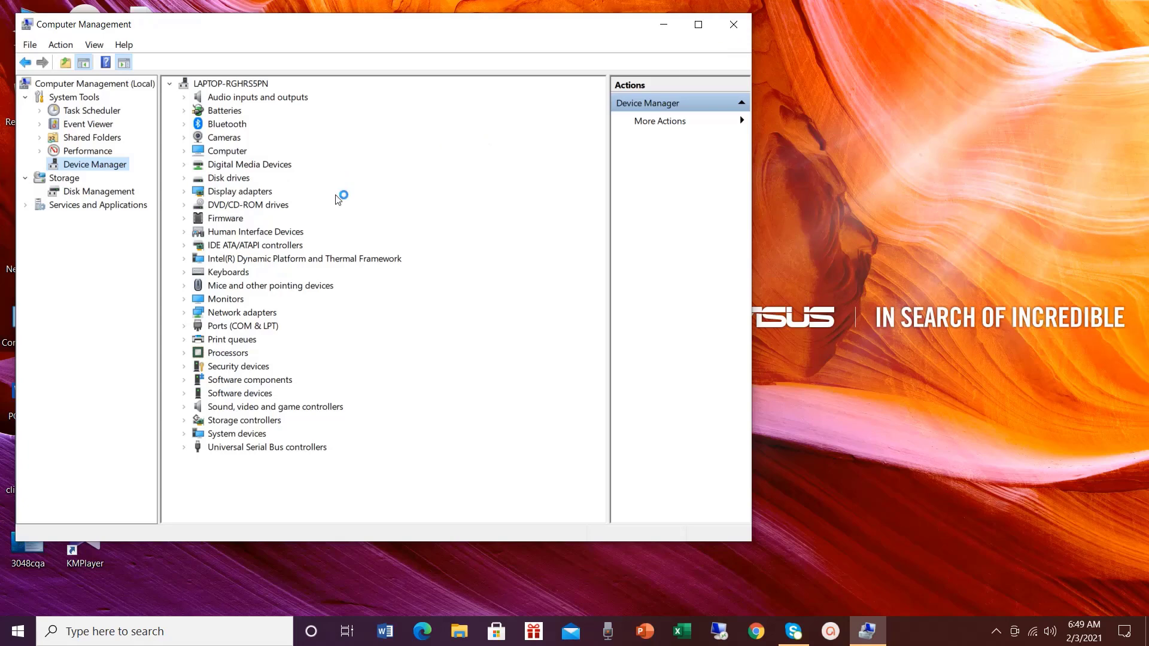
pyautogui.click(187, 209)
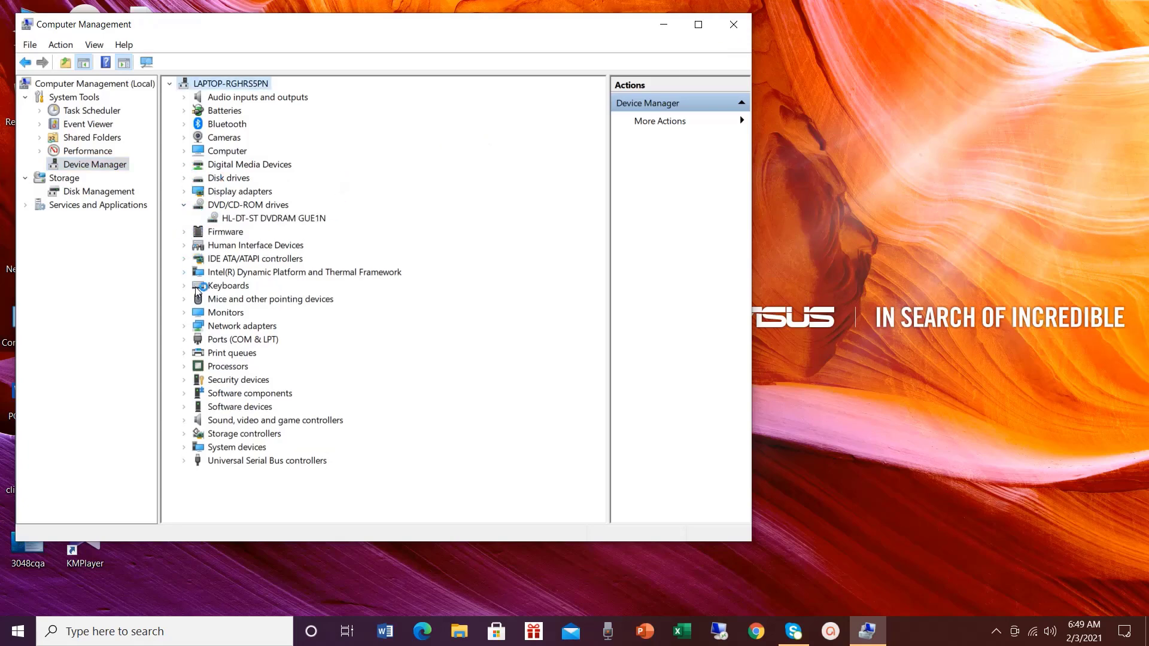
pyautogui.click(184, 313)
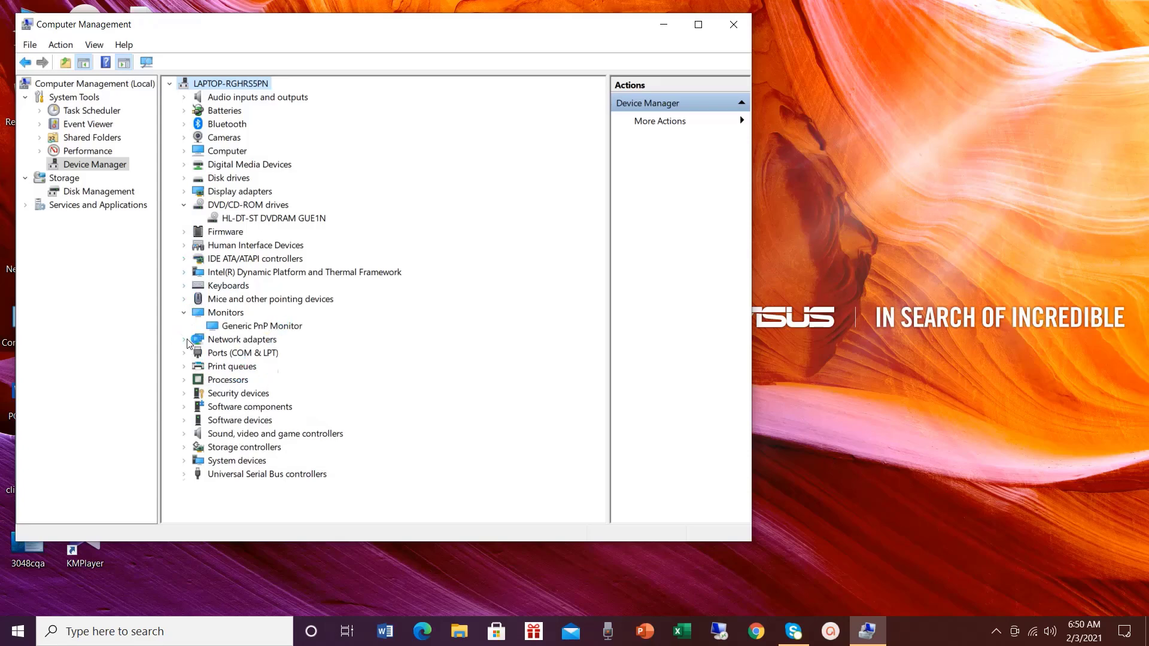
pyautogui.click(183, 339)
pyautogui.scroll(-3, 332, 383)
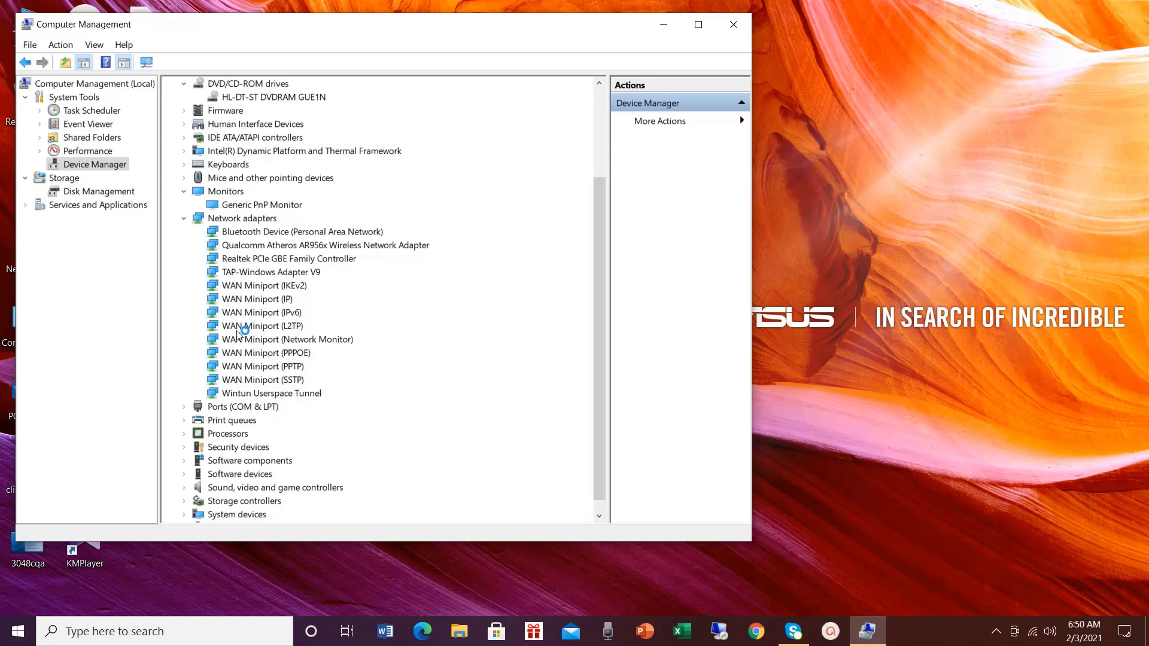
pyautogui.scroll(-1, 202, 443)
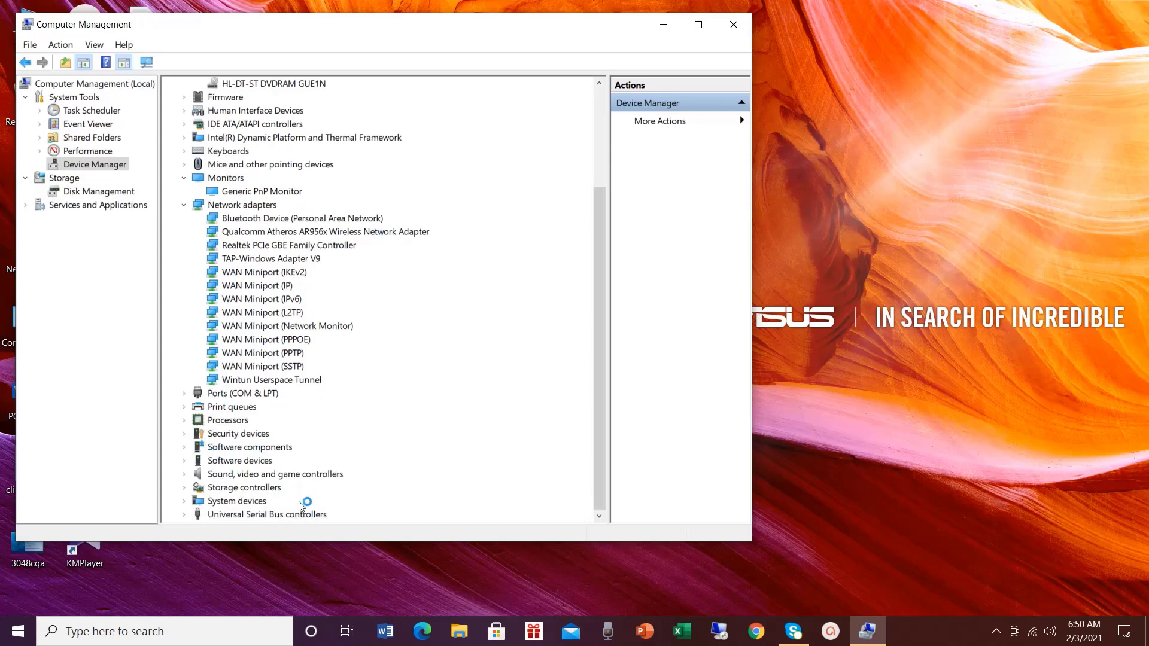
pyautogui.click(184, 475)
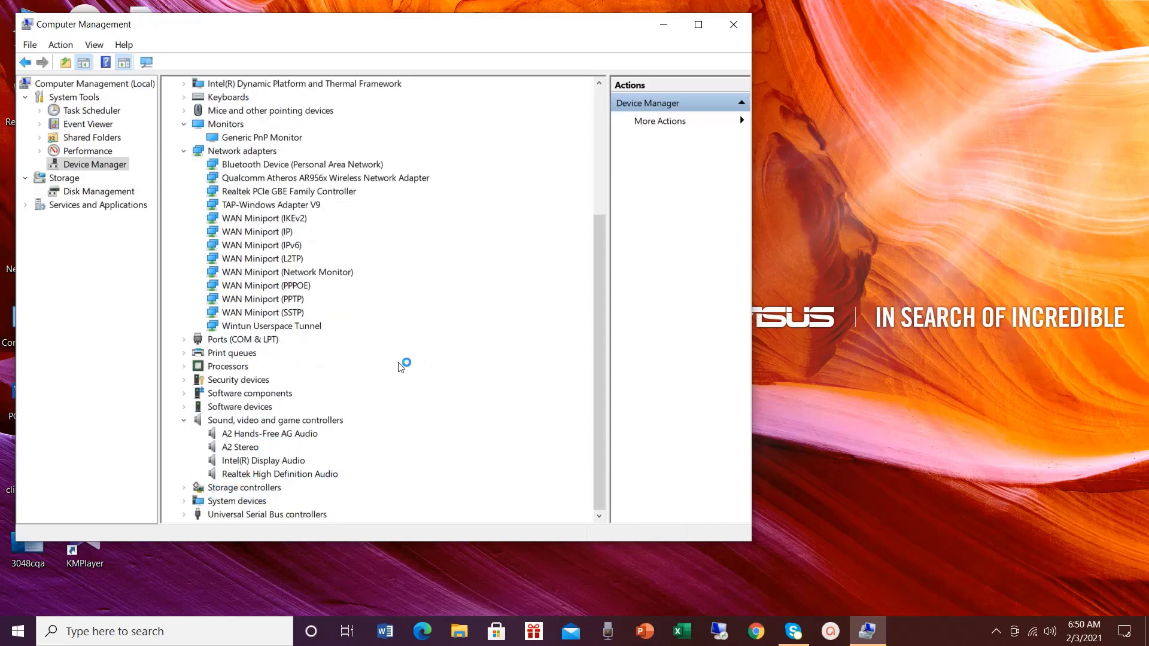
# Show the devices under Disk drives, select the listed hard disk, and expand Audio inputs and outputs
pyautogui.scroll(5, 359, 330)
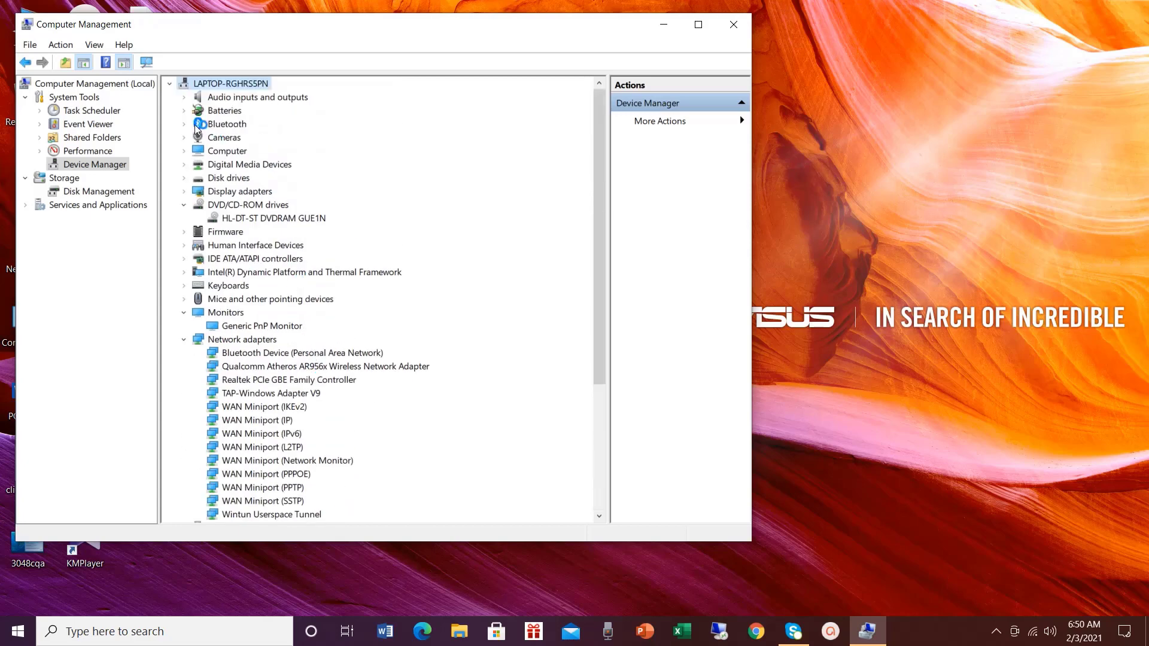
pyautogui.click(184, 177)
pyautogui.click(227, 194)
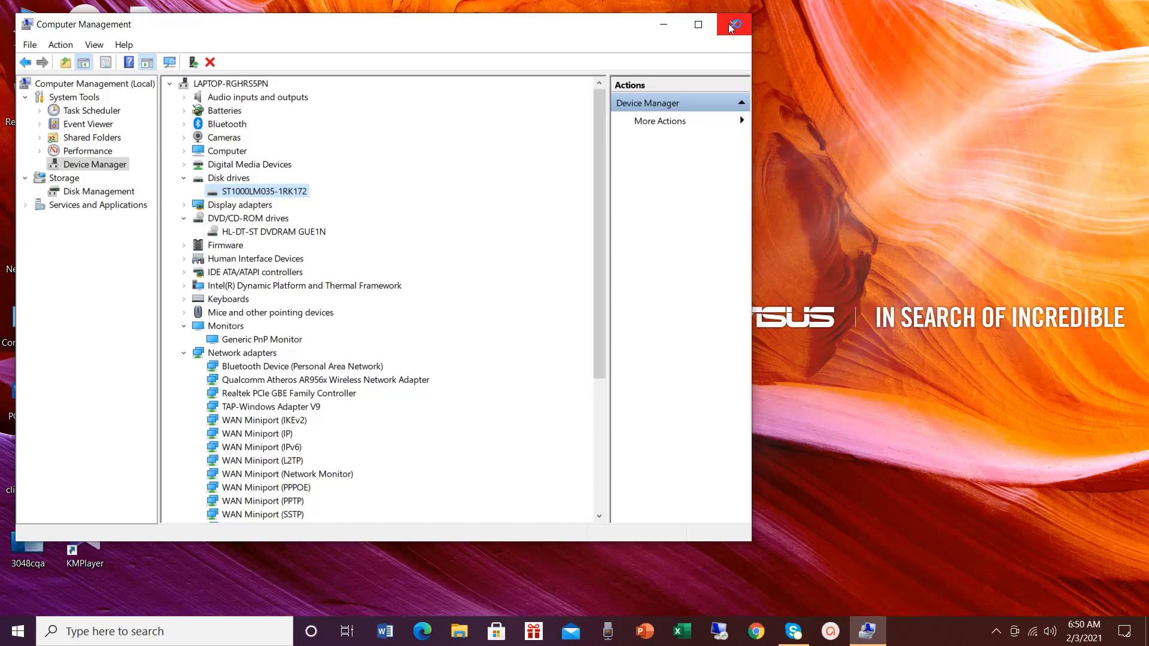
pyautogui.click(185, 98)
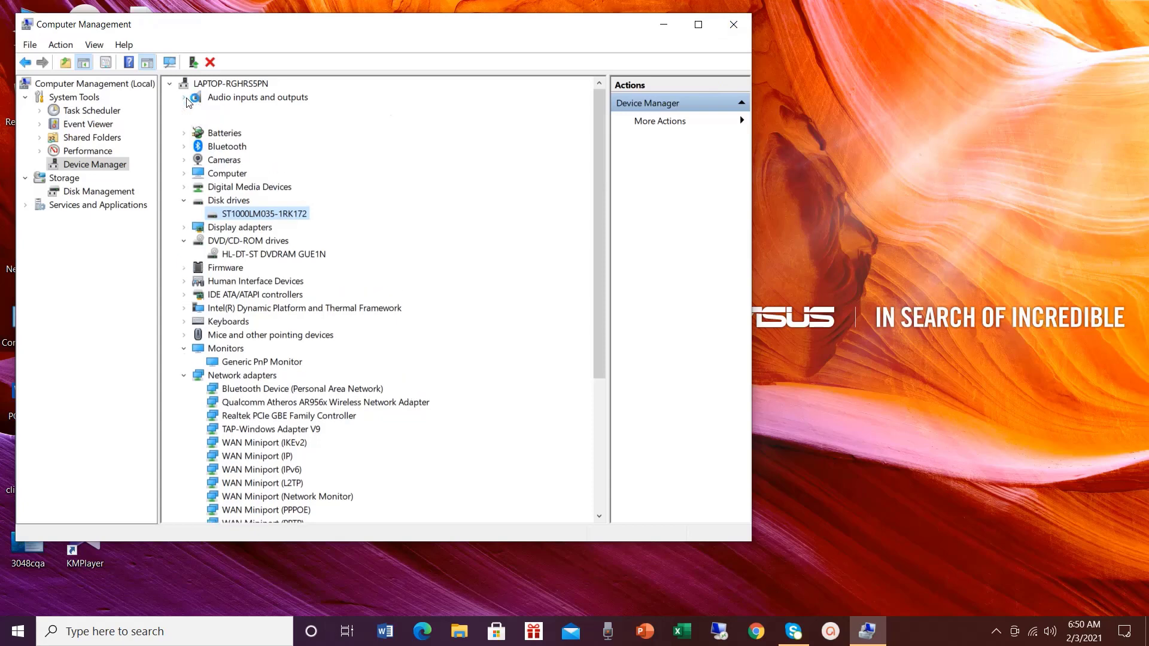